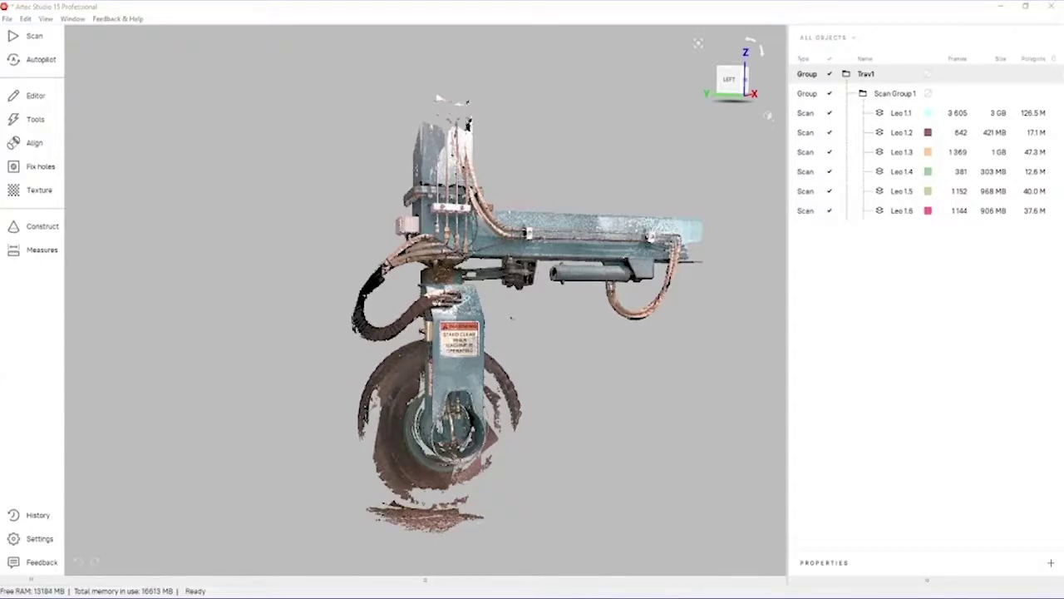
Bring up the Tools panel with the Artec Leo registration, fusion and postprocessing steps
{"action": "left_click", "coordinate": [35, 119]}
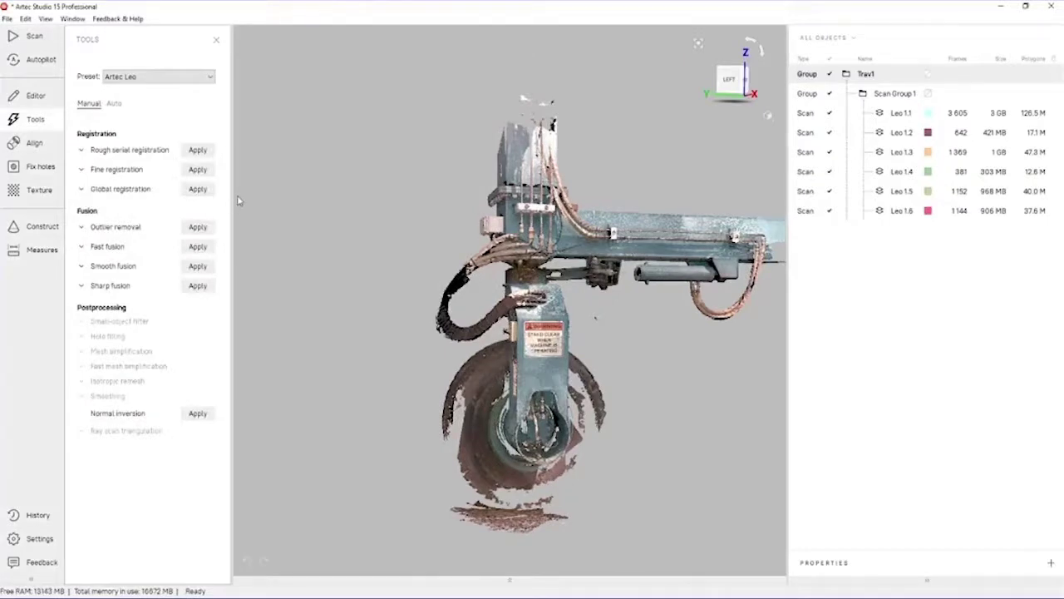
Run global registration on the six scans with key frame ratio 0.3 and 20 mm feature search
{"action": "left_click", "coordinate": [146, 189]}
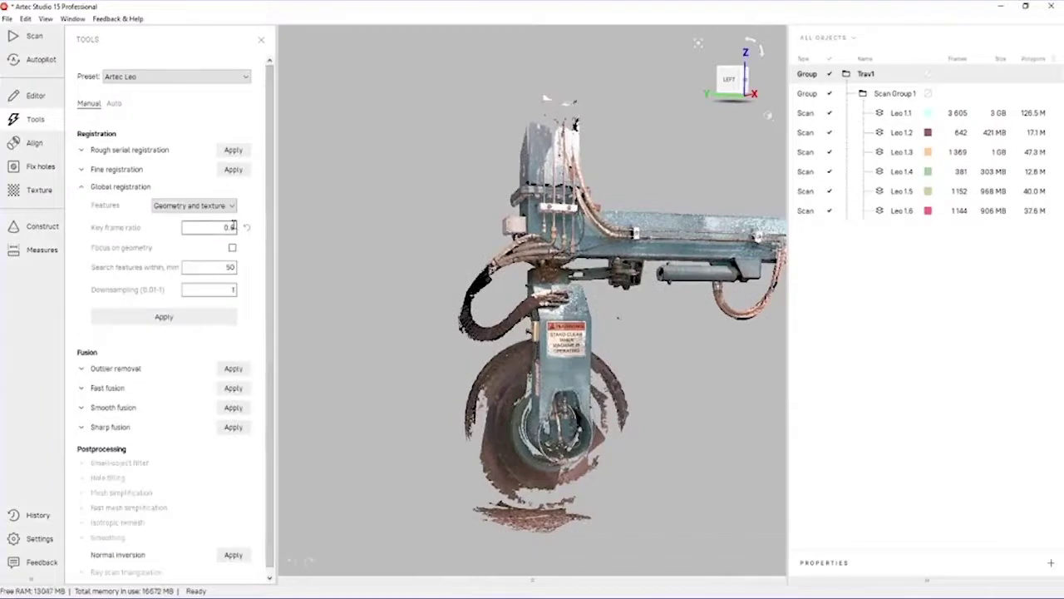
{"action": "double_click", "coordinate": [233, 227]}
{"action": "type", "text": "3"}
{"action": "double_click", "coordinate": [231, 267]}
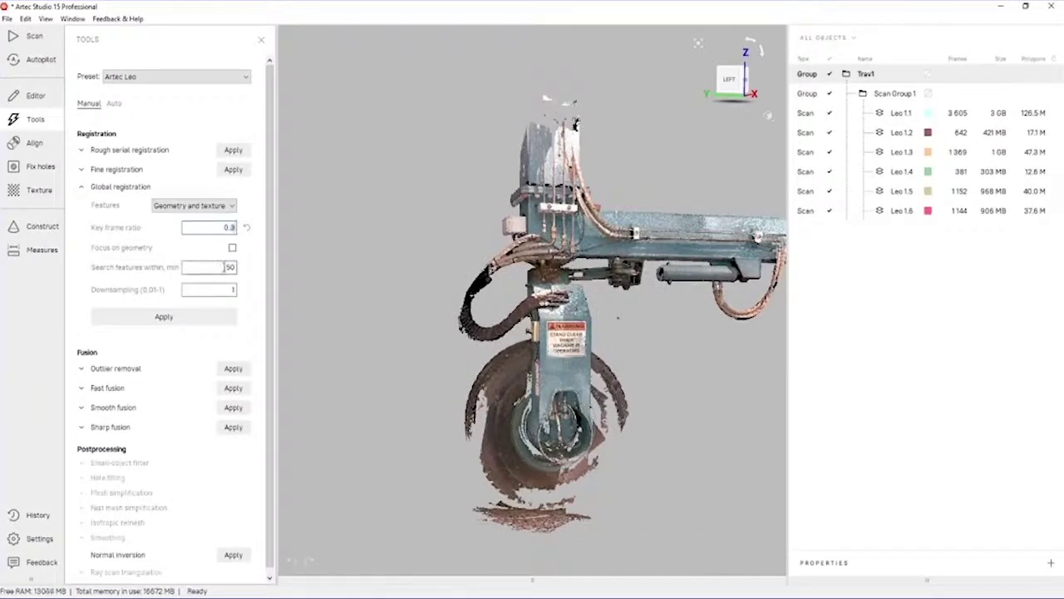
{"action": "type", "text": "20"}
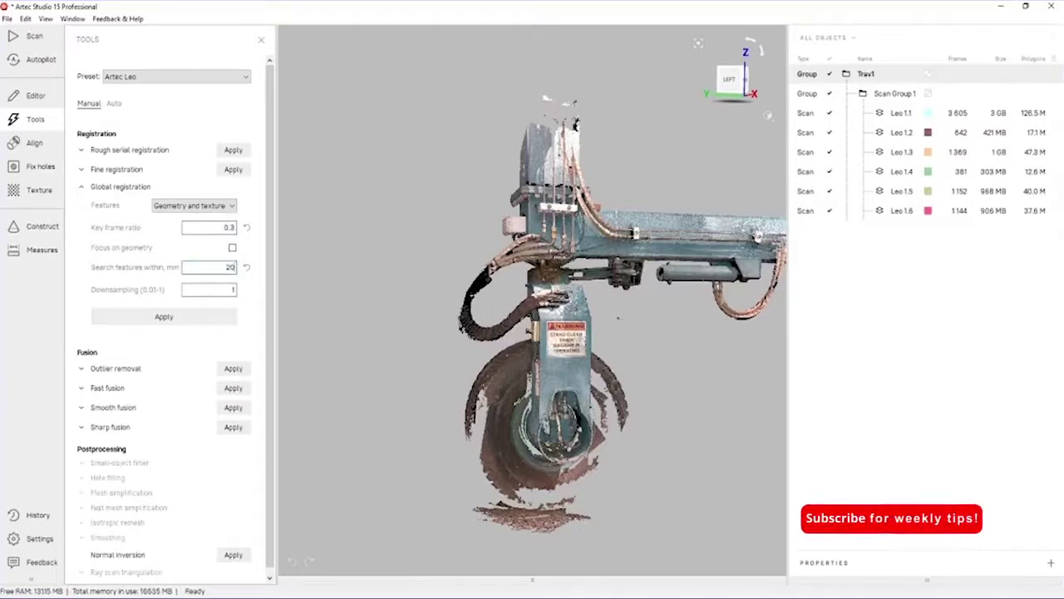
{"action": "left_click", "coordinate": [179, 321]}
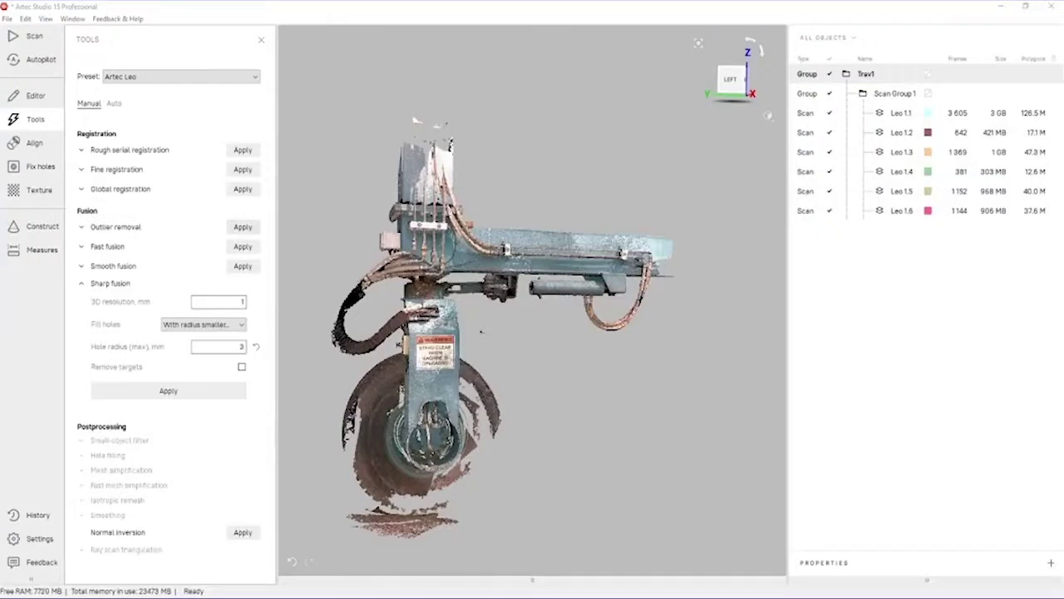
Sharp-fuse the registered scans at 1 mm 3D resolution with a 3 mm maximum hole radius
{"action": "left_click_drag", "start_coordinate": [481, 331], "coordinate": [568, 272]}
{"action": "scroll", "coordinate": [480, 283], "scroll_direction": "up", "scroll_amount": 5}
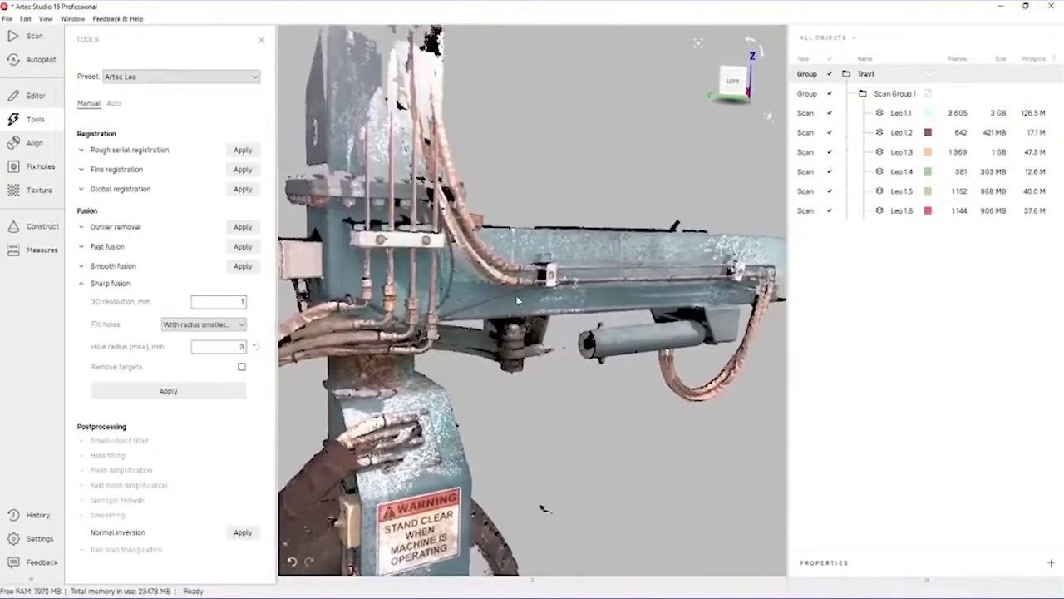
{"action": "scroll", "coordinate": [520, 304], "scroll_direction": "down", "scroll_amount": 5}
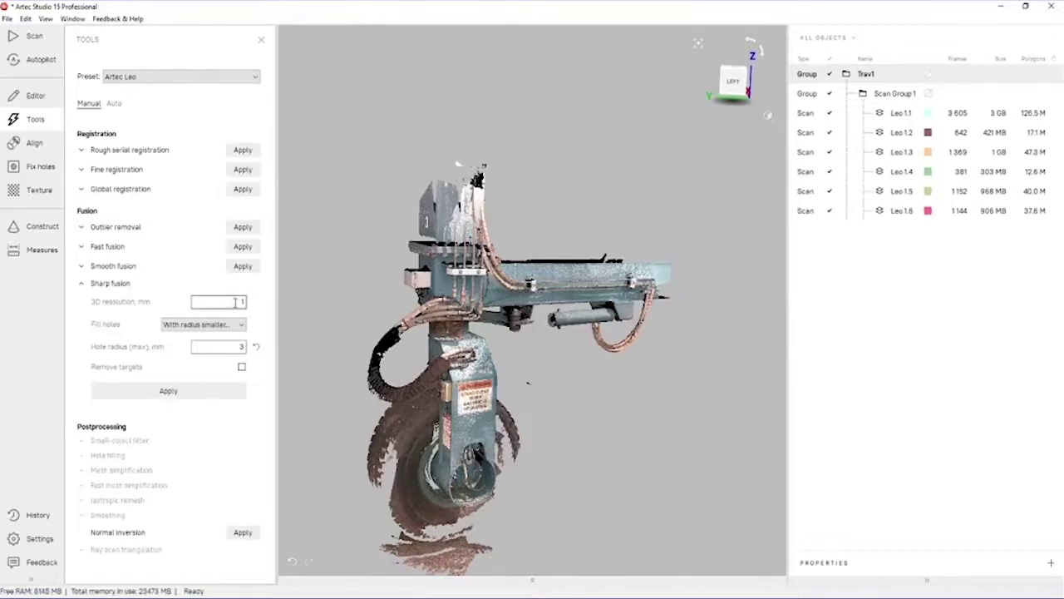
{"action": "left_click", "coordinate": [237, 303]}
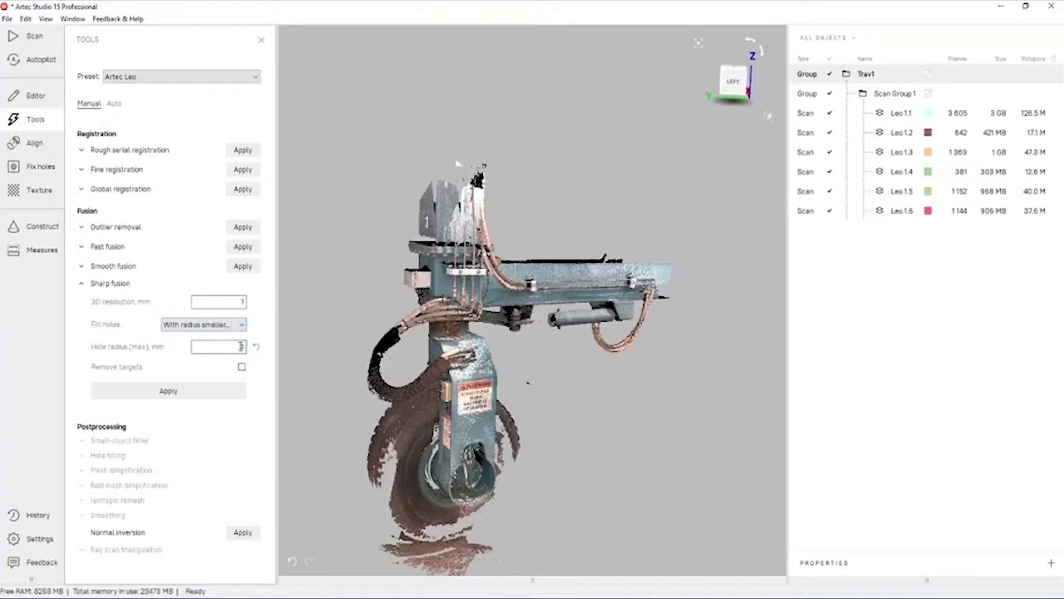
{"action": "double_click", "coordinate": [240, 346]}
{"action": "type", "text": "3"}
{"action": "left_click_drag", "start_coordinate": [545, 316], "coordinate": [525, 380]}
{"action": "left_click", "coordinate": [213, 397]}
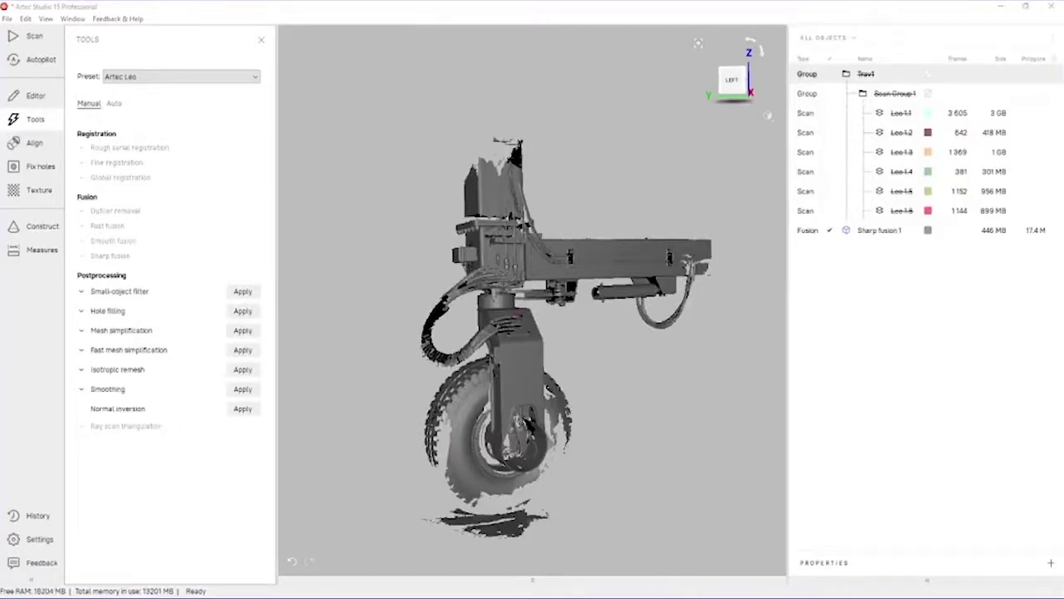
Collapse the Trav1 scan group and inspect the fused mesh around the wheel post
{"action": "left_click_drag", "start_coordinate": [603, 353], "coordinate": [626, 358]}
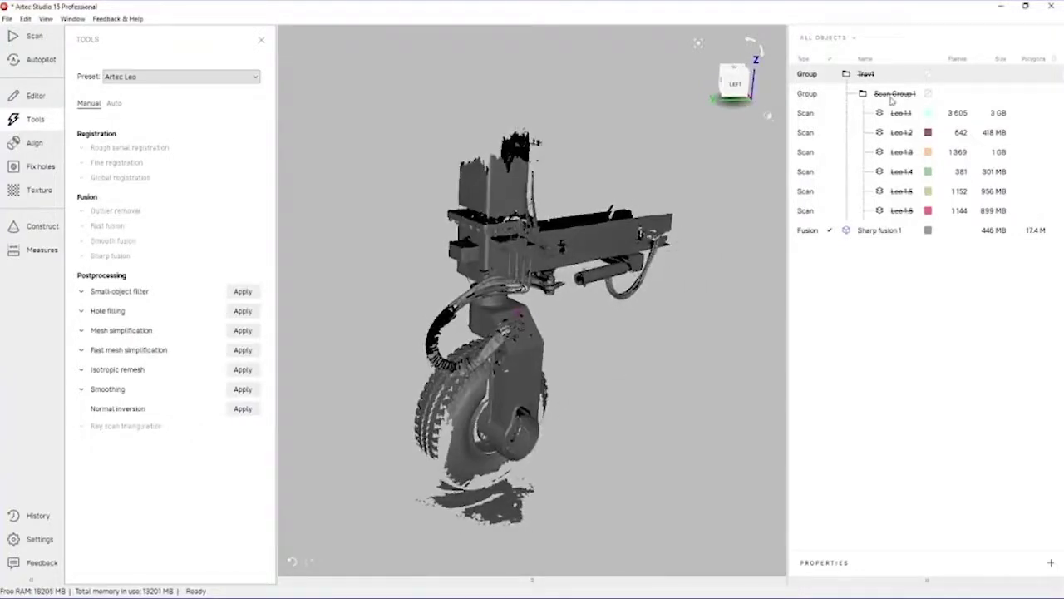
{"action": "left_click", "coordinate": [844, 75]}
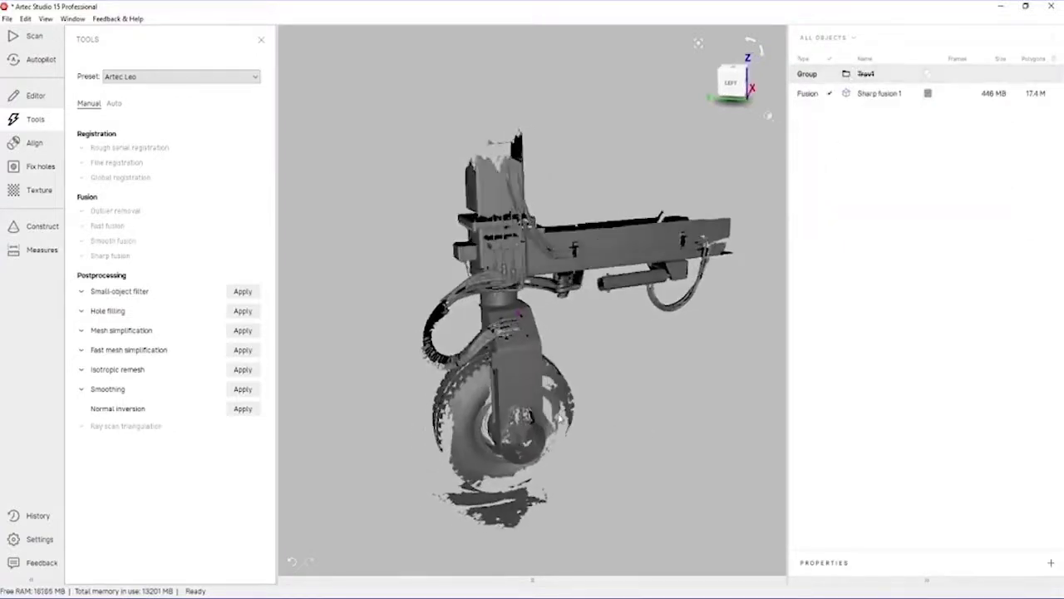
{"action": "scroll", "coordinate": [580, 407], "scroll_direction": "down", "scroll_amount": 2}
{"action": "scroll", "coordinate": [520, 363], "scroll_direction": "up", "scroll_amount": 6}
{"action": "left_click_drag", "start_coordinate": [520, 362], "coordinate": [567, 305]}
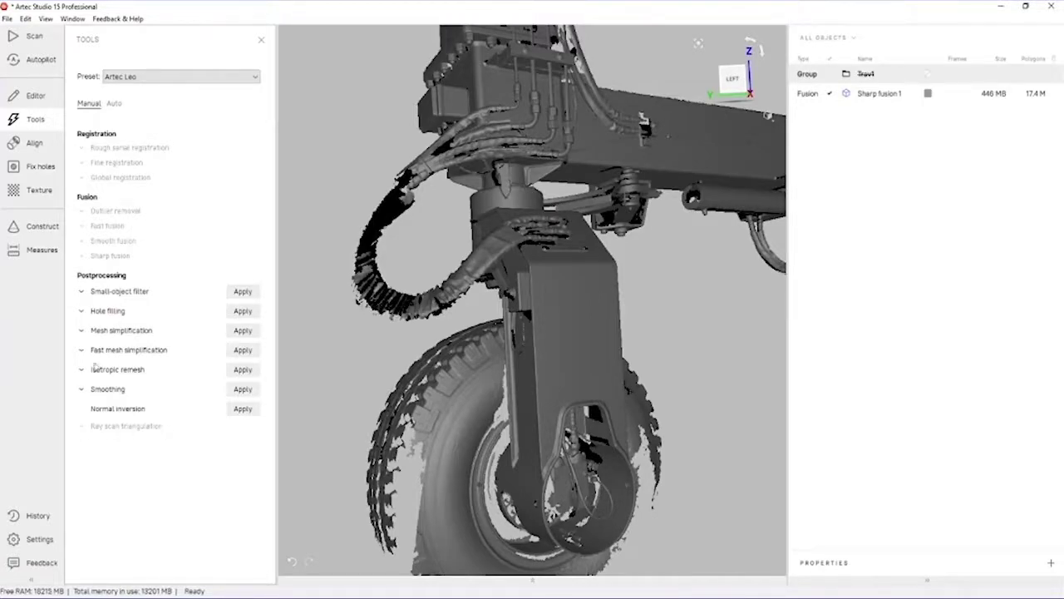
Apply Mesh simplification at 0.1 mm shape deviation, reducing Sharp fusion 1 to 0.7 M polygons
{"action": "left_click", "coordinate": [113, 331]}
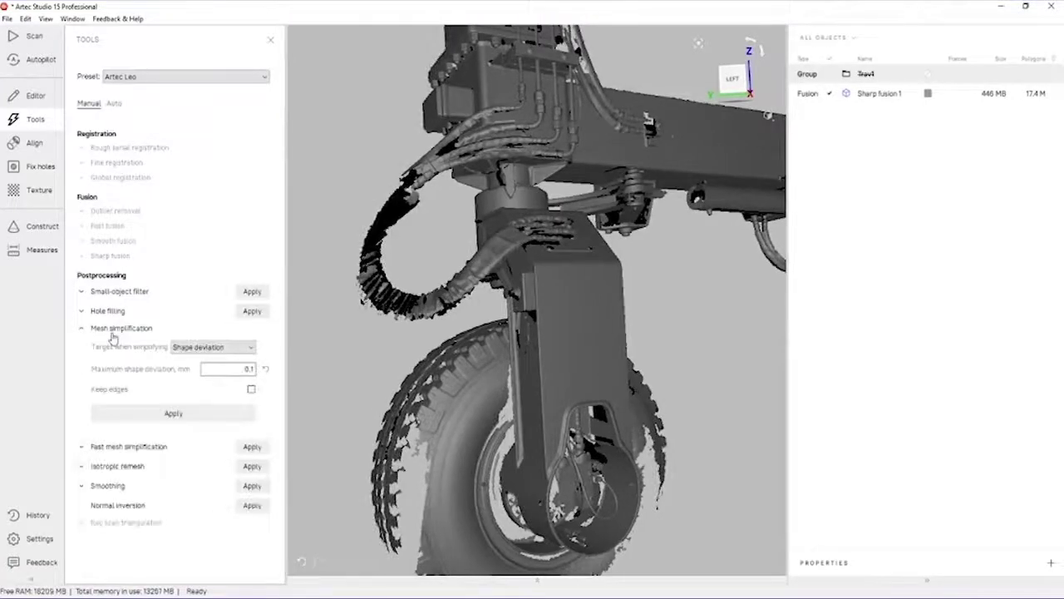
{"action": "left_click", "coordinate": [186, 415]}
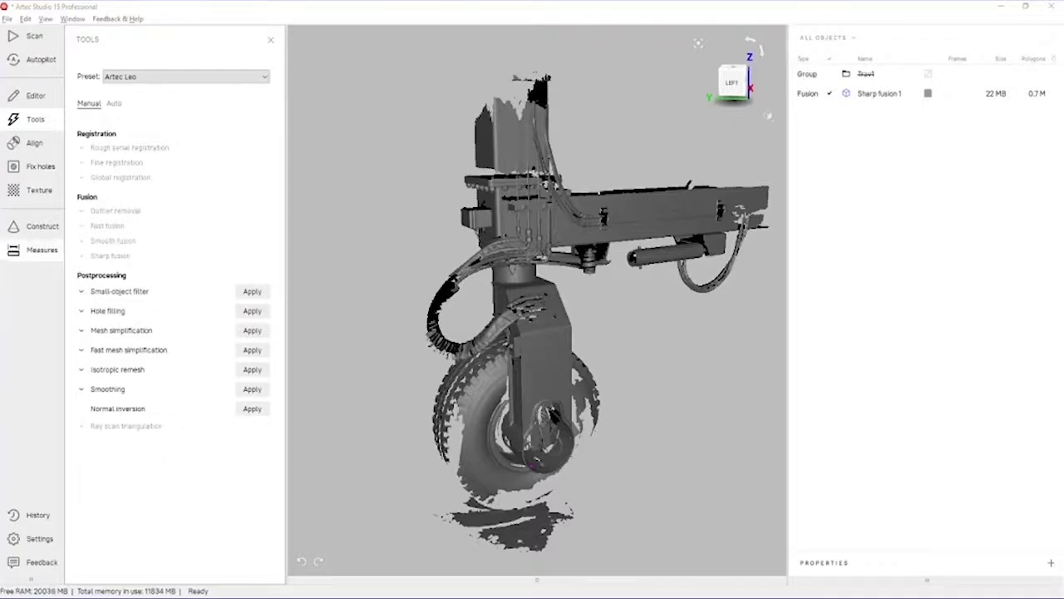
Fit Plane 1 to a brush-selected region on the wheel fork face
{"action": "left_click", "coordinate": [37, 225]}
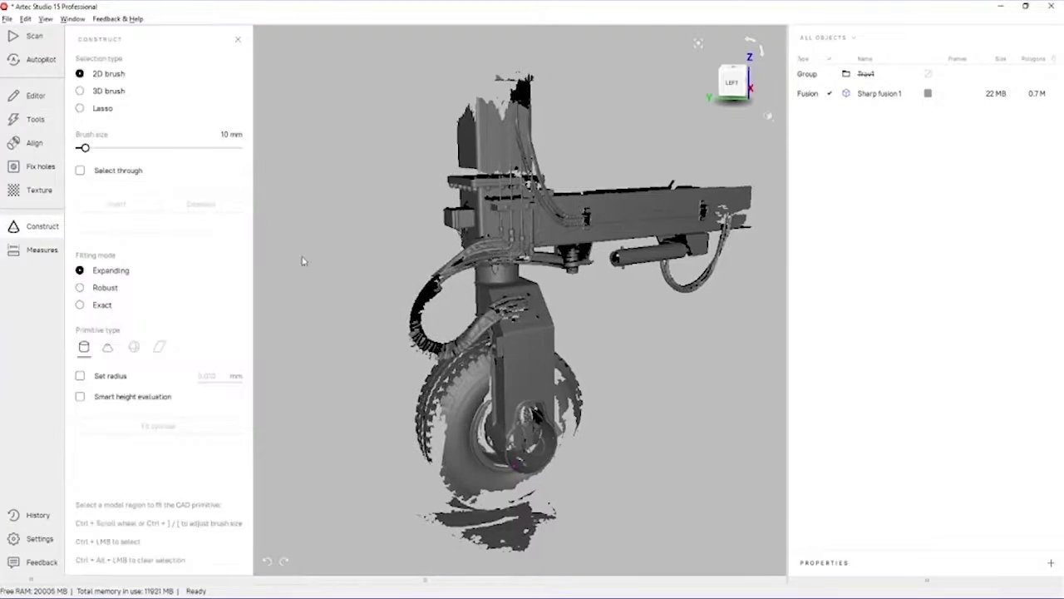
{"action": "left_click", "coordinate": [159, 346]}
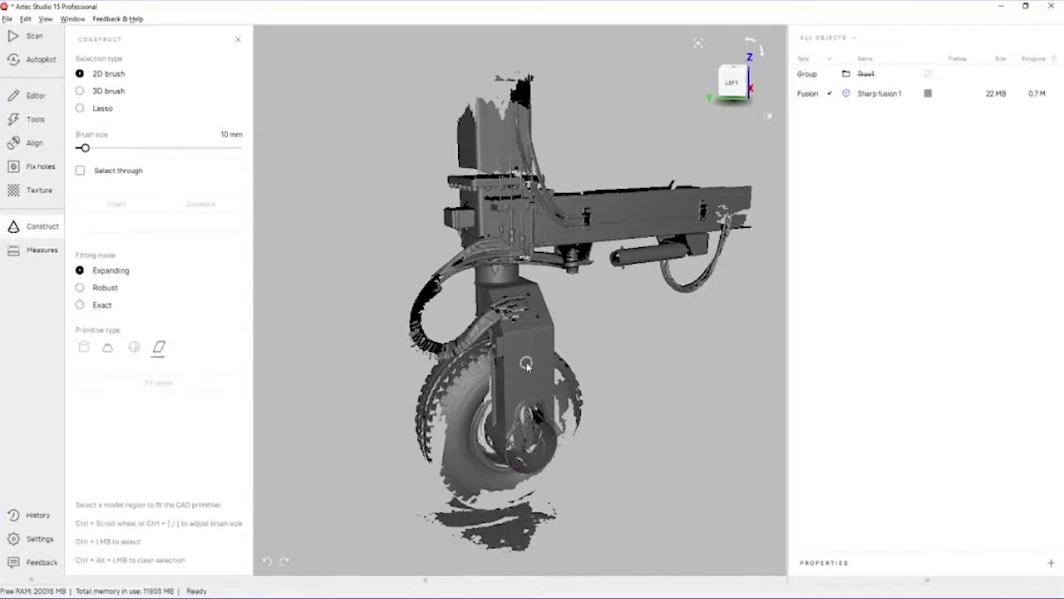
{"action": "left_click_drag", "start_coordinate": [532, 374], "coordinate": [524, 368], "text": "ctrl"}
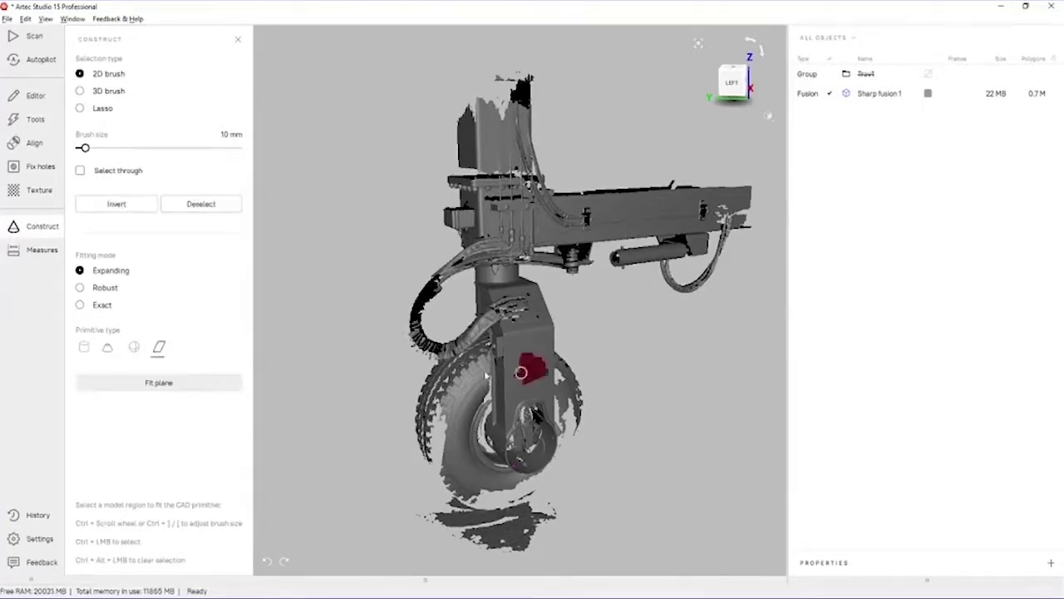
{"action": "left_click", "coordinate": [178, 382]}
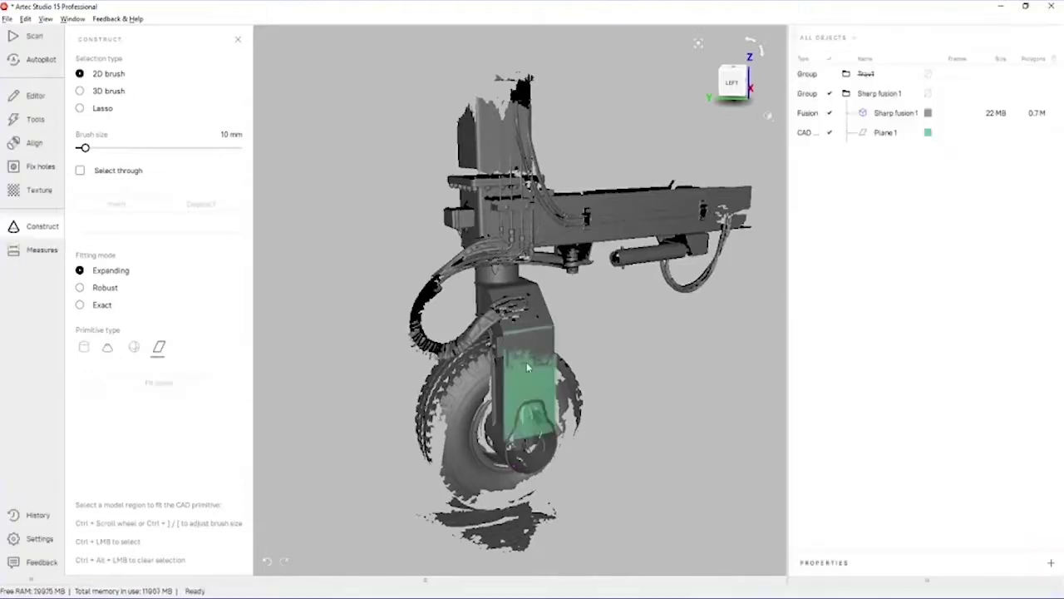
Fit Plane 2 to the upper block of the mesh
{"action": "mouse_move", "coordinate": [364, 265]}
{"action": "left_mouse_down"}
{"action": "mouse_move", "coordinate": [469, 146]}
{"action": "mouse_move", "coordinate": [459, 162]}
{"action": "left_mouse_up"}
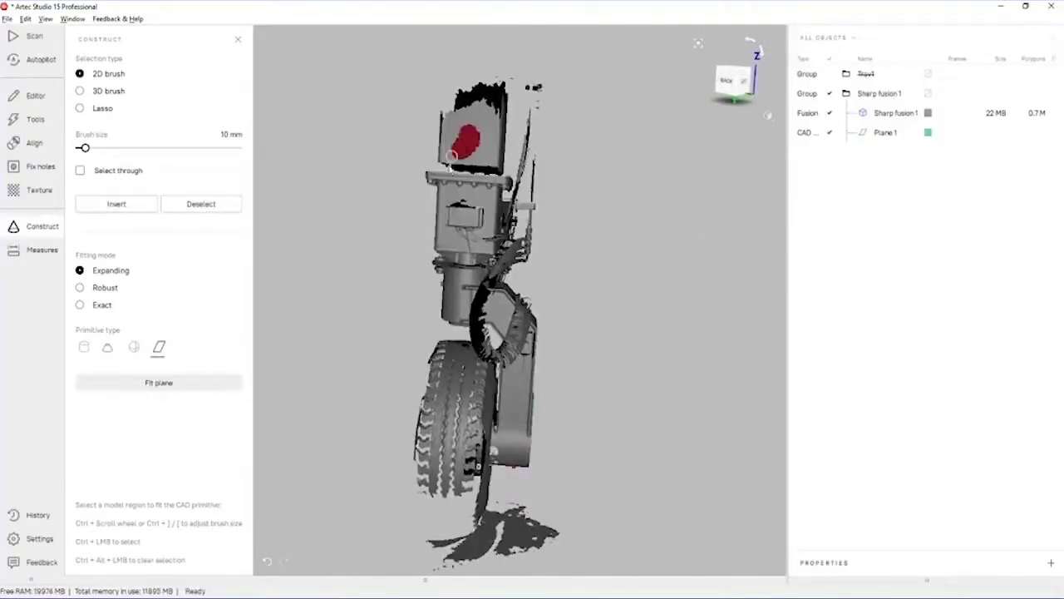
{"action": "left_click", "coordinate": [189, 388]}
{"action": "left_click_drag", "start_coordinate": [626, 359], "coordinate": [289, 232]}
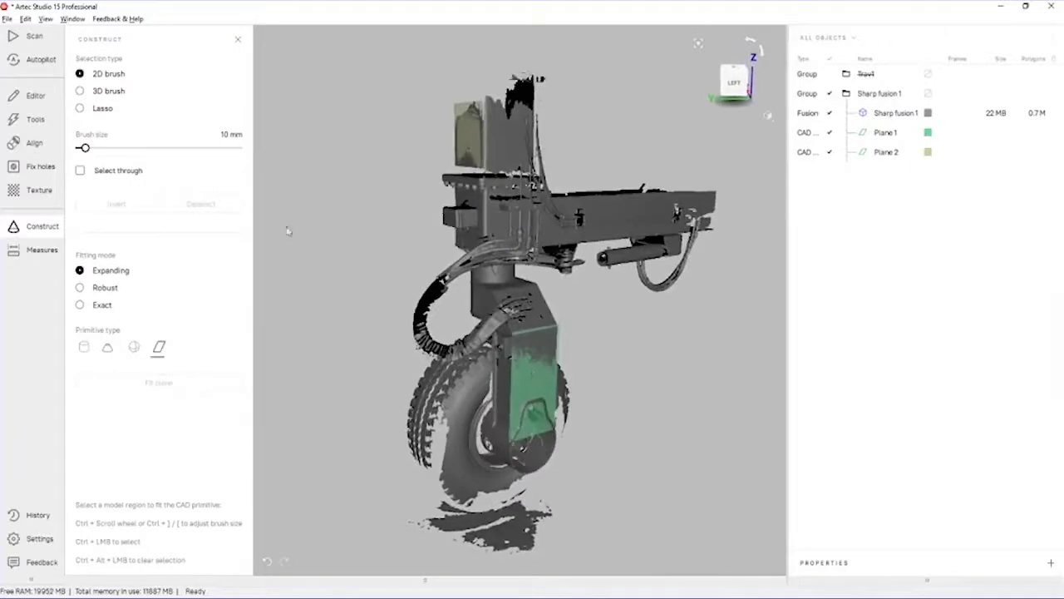
Align Plane 1 with the YOZ plane using precise positioning
{"action": "left_click", "coordinate": [36, 95]}
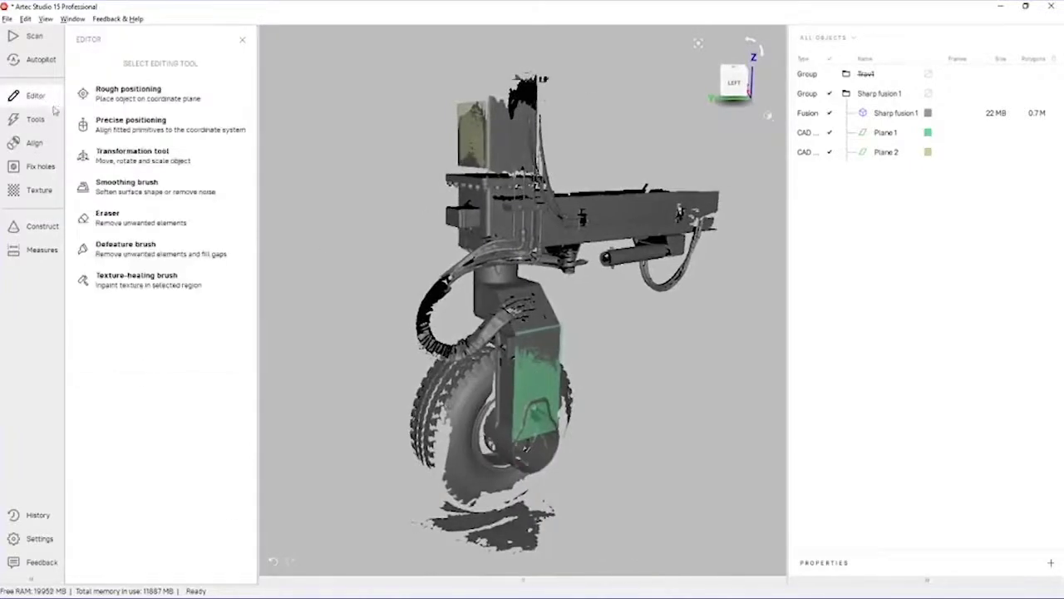
{"action": "left_click", "coordinate": [133, 122]}
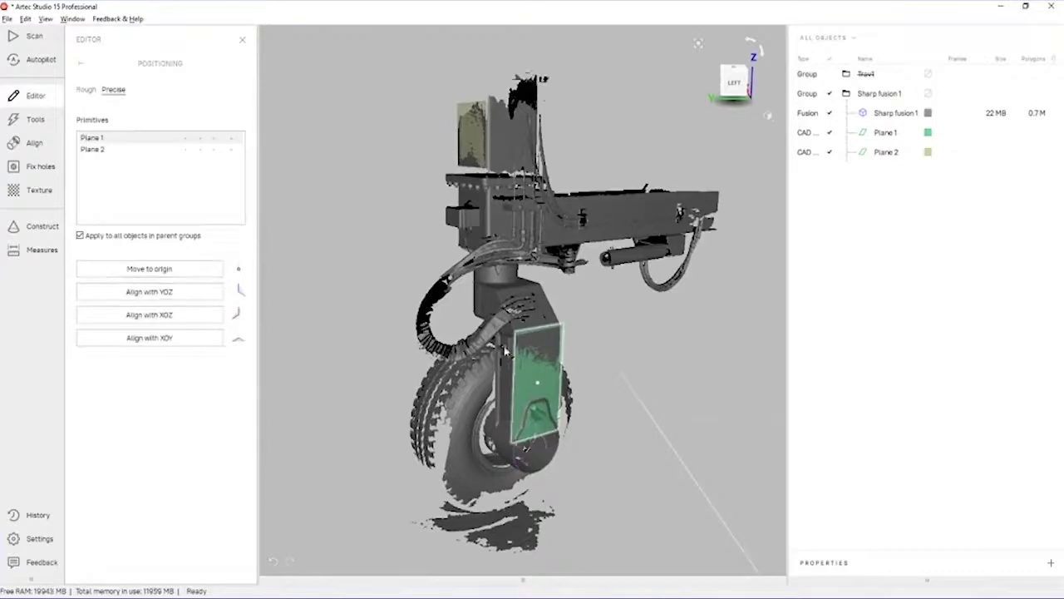
{"action": "left_click", "coordinate": [184, 293]}
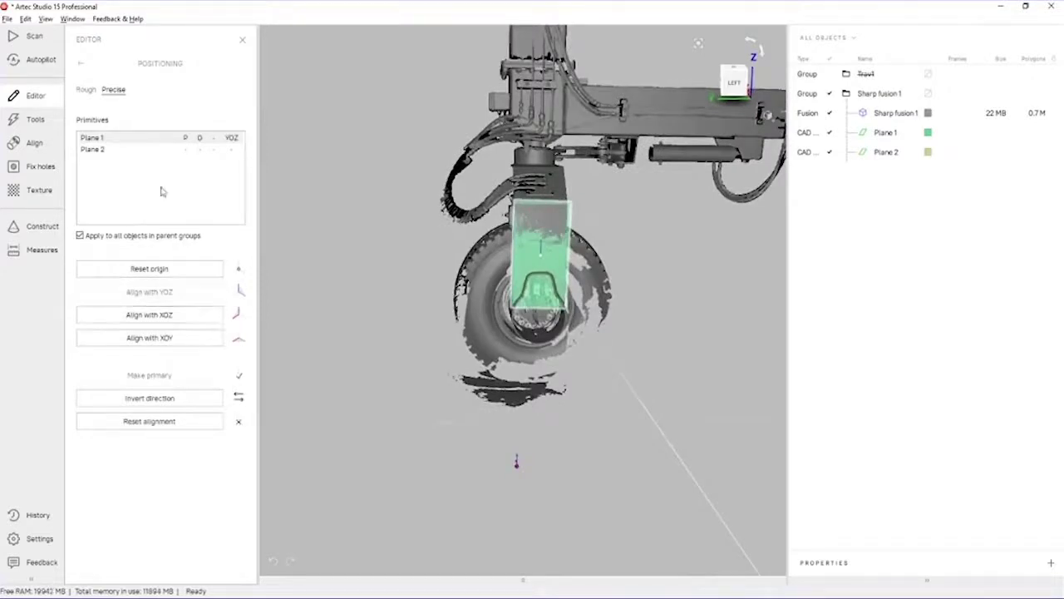
Align Plane 2 with the XOZ plane and invert its direction
{"action": "left_click", "coordinate": [134, 151]}
{"action": "left_click", "coordinate": [169, 313]}
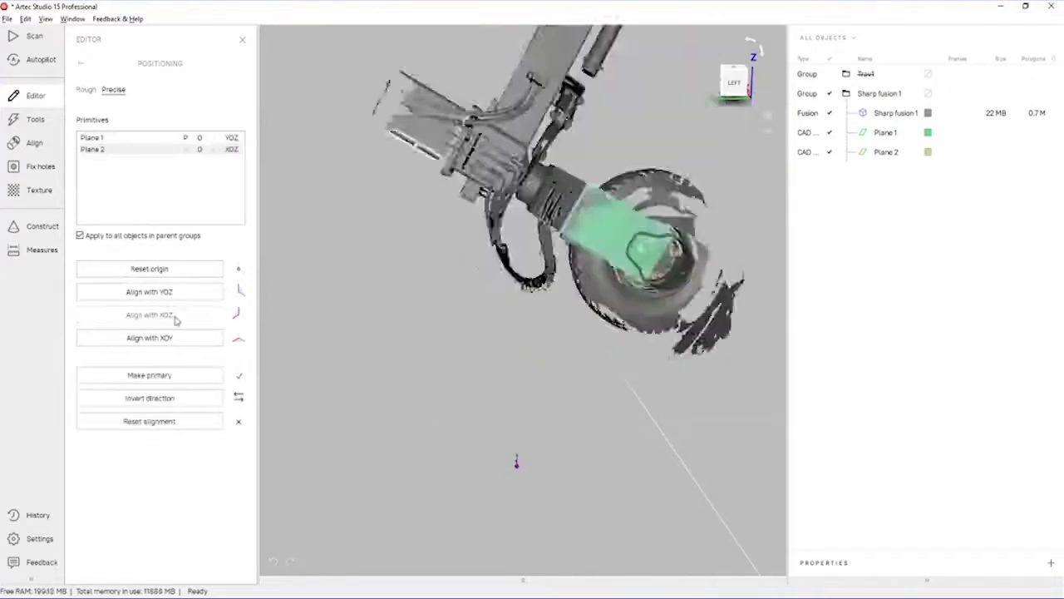
{"action": "left_click", "coordinate": [188, 400]}
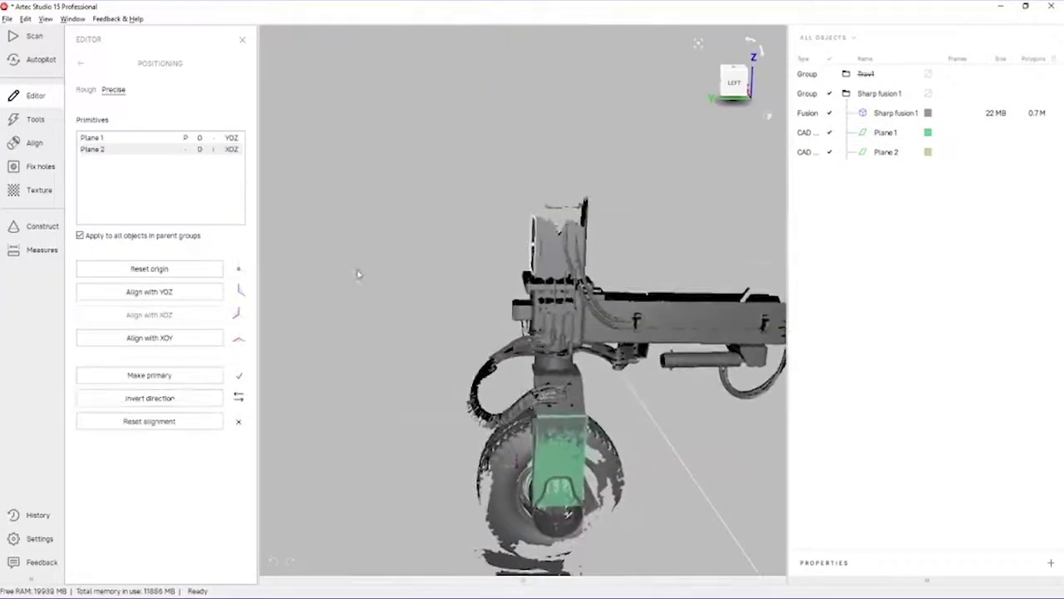
{"action": "left_click_drag", "start_coordinate": [363, 292], "coordinate": [295, 272]}
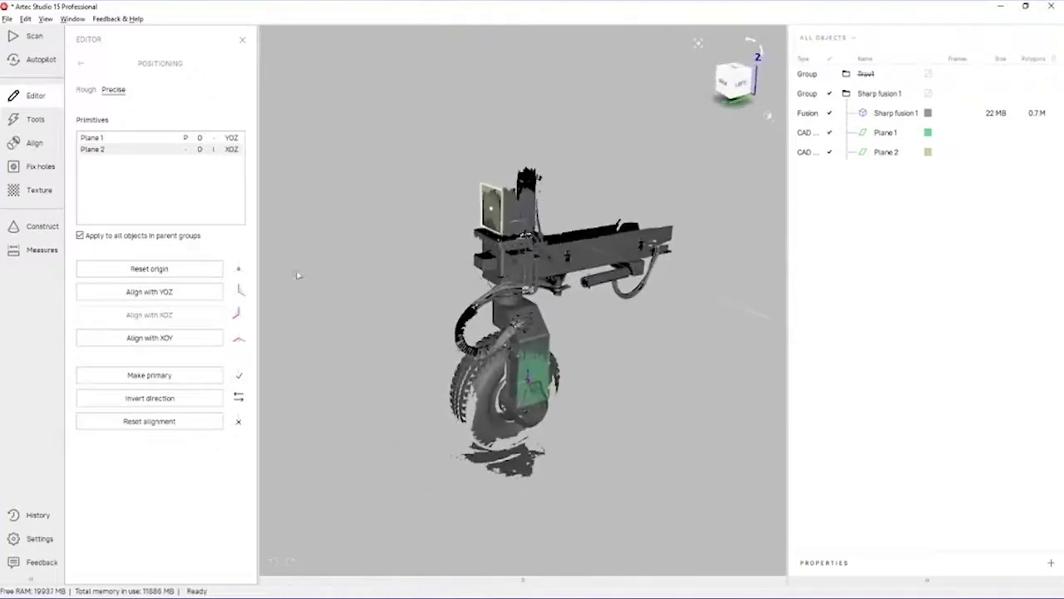